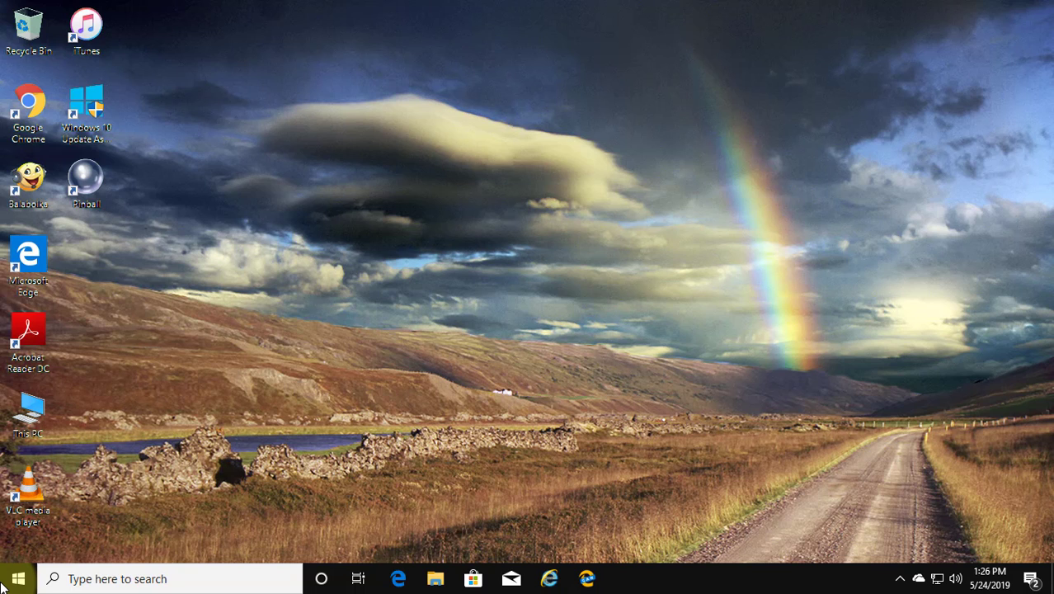
Use Restart now under Advanced startup on the Update & Security Recovery page
left_click(16, 579)
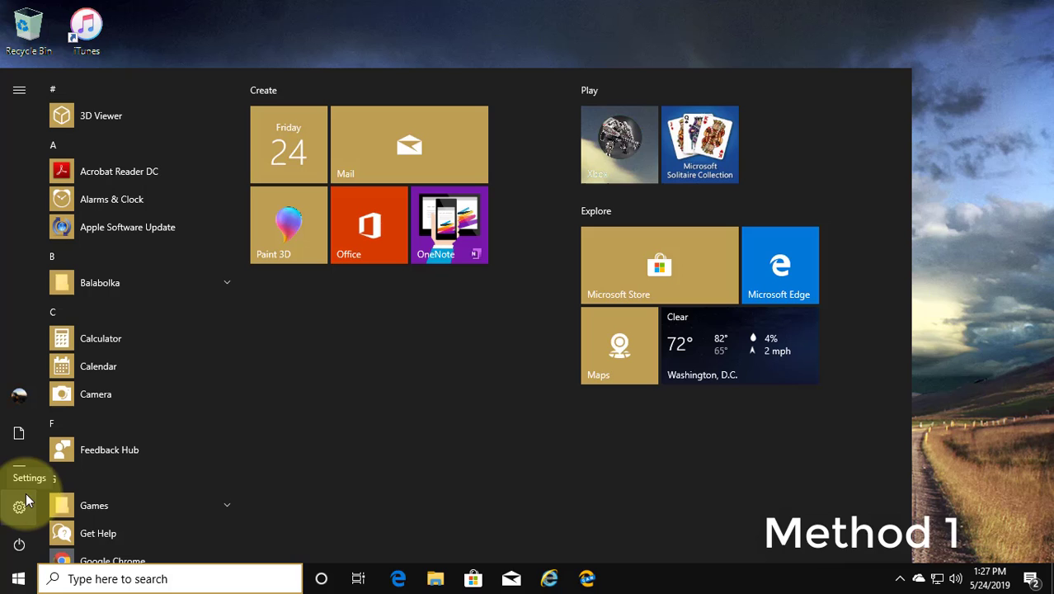
left_click(25, 501)
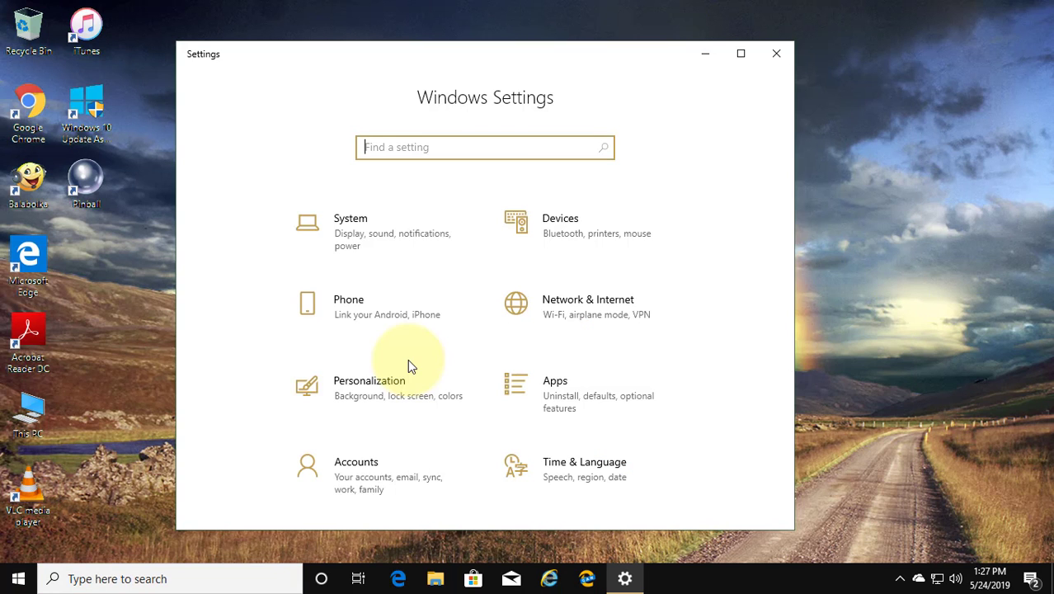
scroll(408, 363, "down", 3)
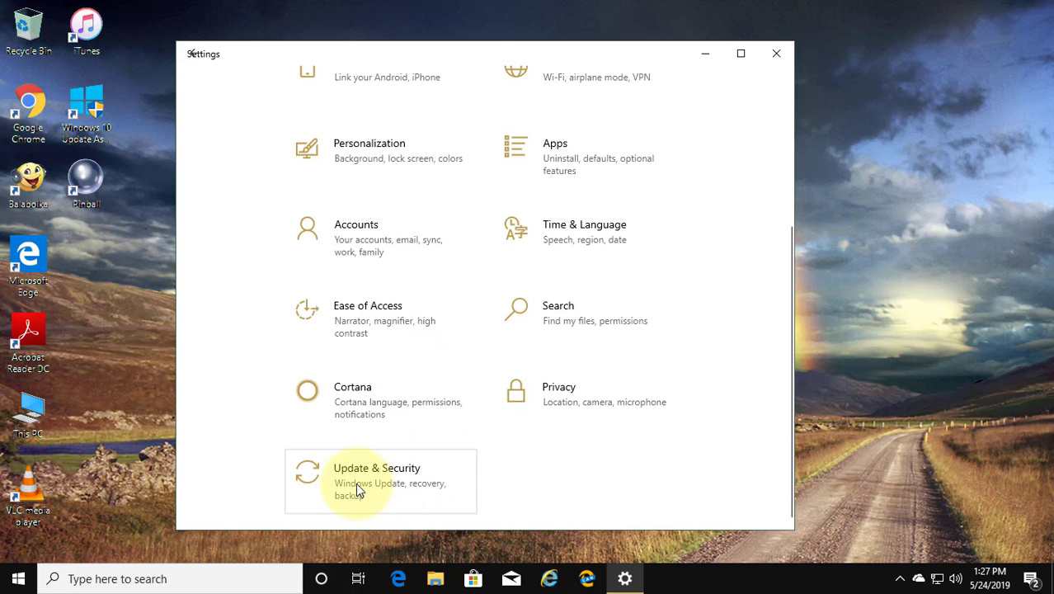
left_click(356, 487)
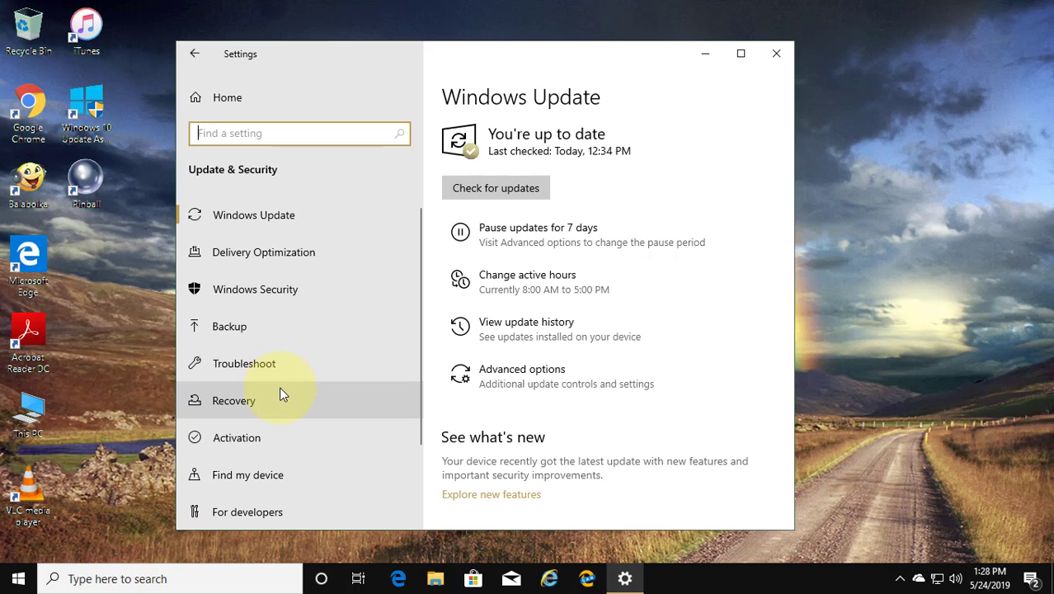
left_click(241, 399)
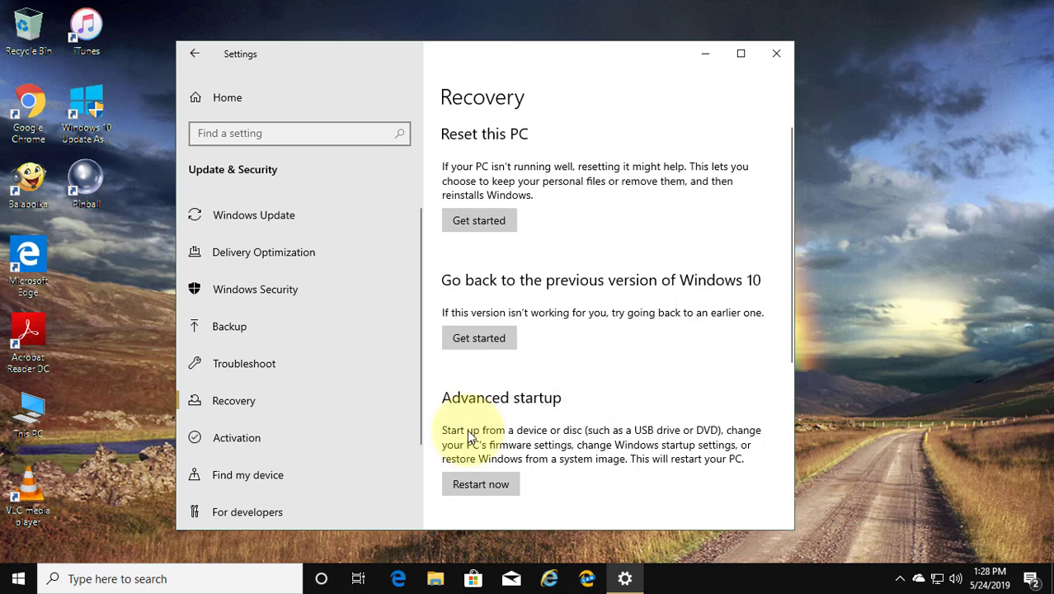
left_click(491, 491)
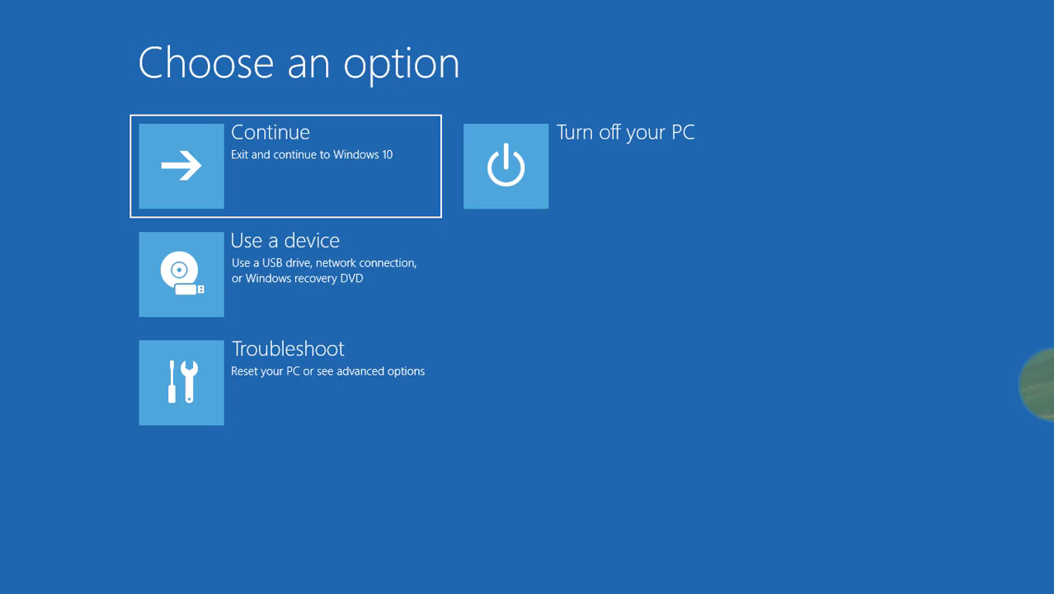
Go through Troubleshoot and Advanced options to Startup Settings to reboot into boot choices
left_click(290, 386)
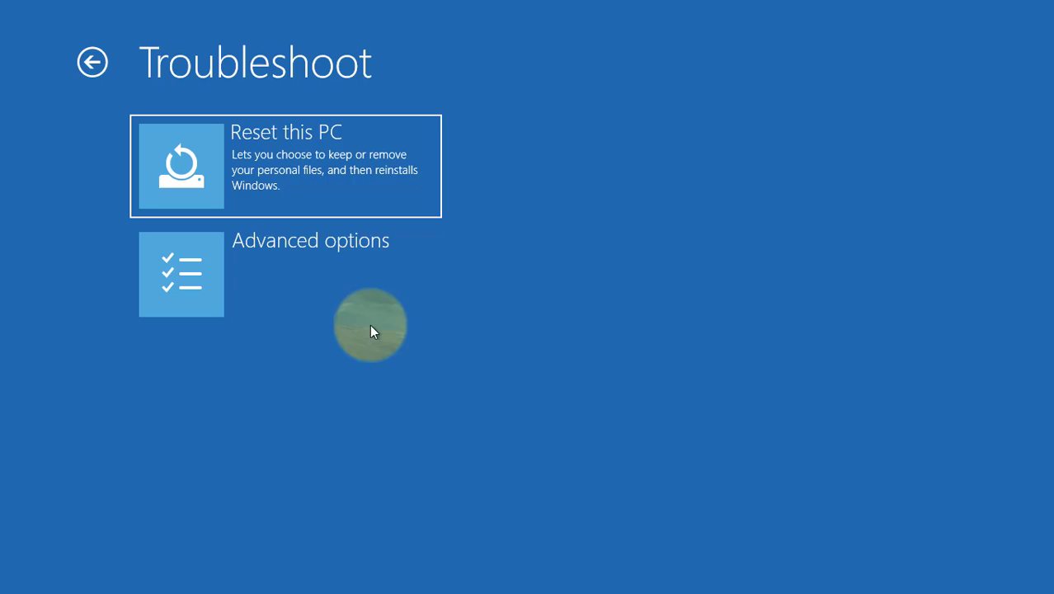
left_click(296, 273)
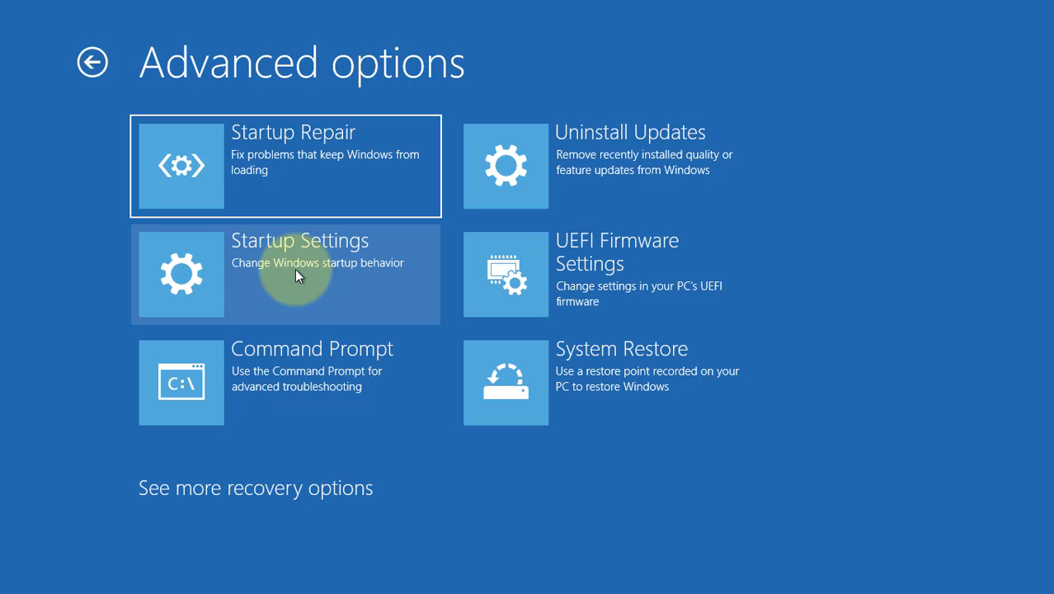
left_click(304, 262)
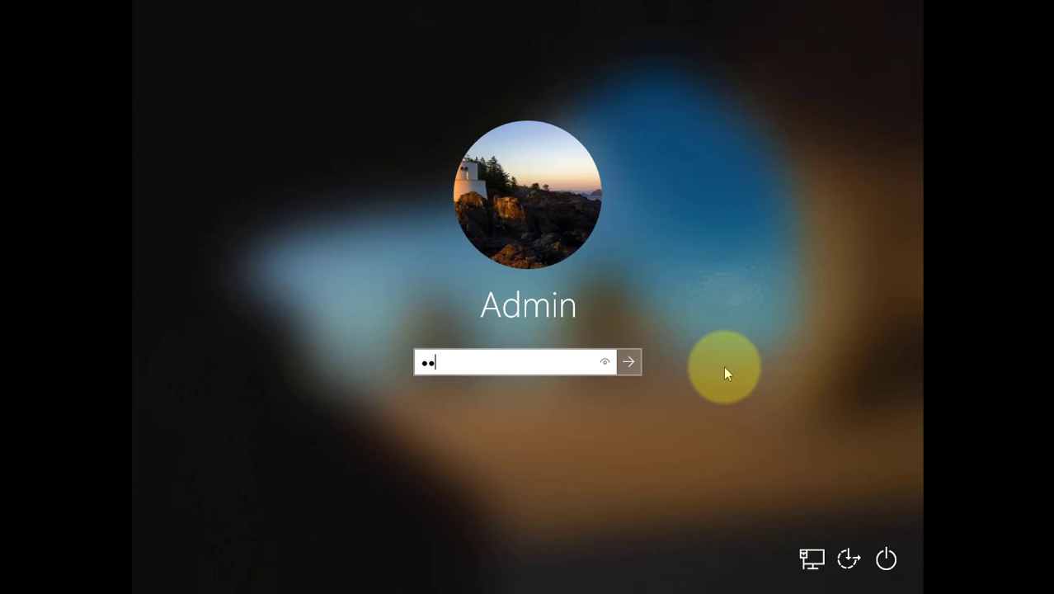
Enter the account password to sign in to the Safe Mode desktop
type("dmin123")
key("Return")
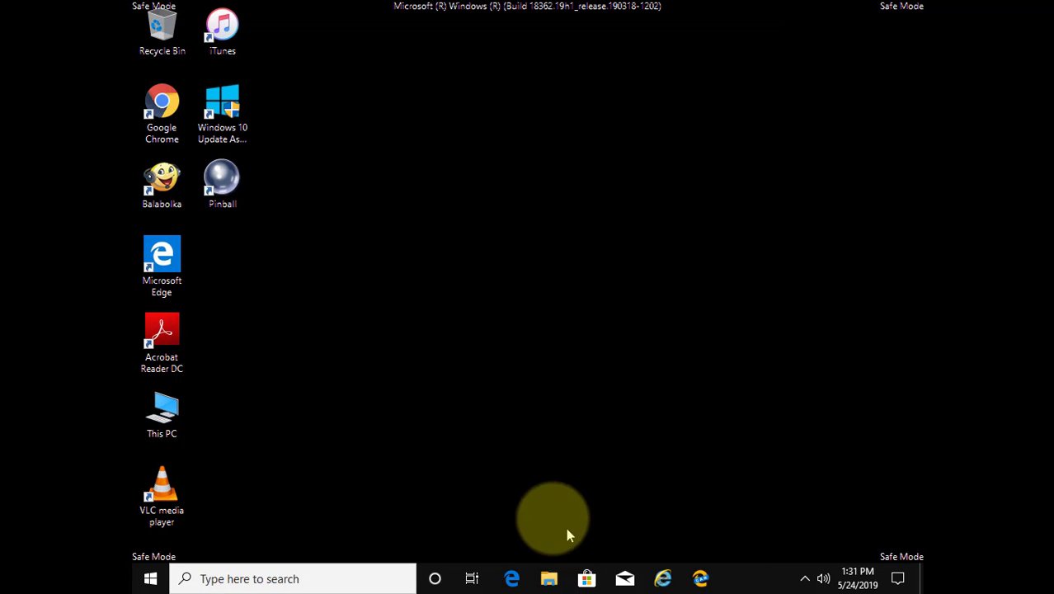
Browse in File Explorer from This PC to C:\Windows, jumping to the folders starting with S
left_click(551, 581)
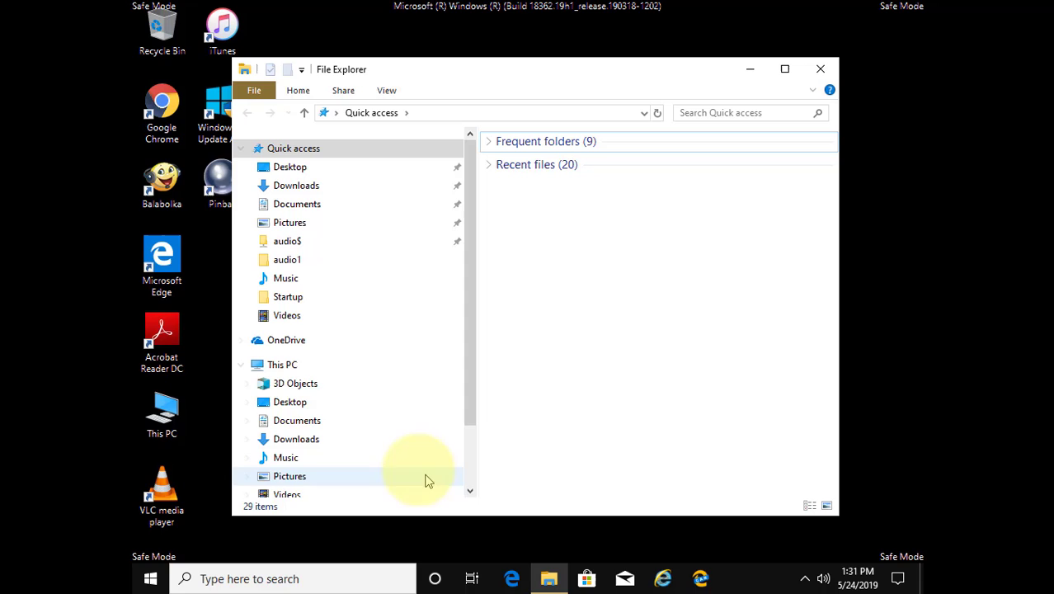
left_click(281, 370)
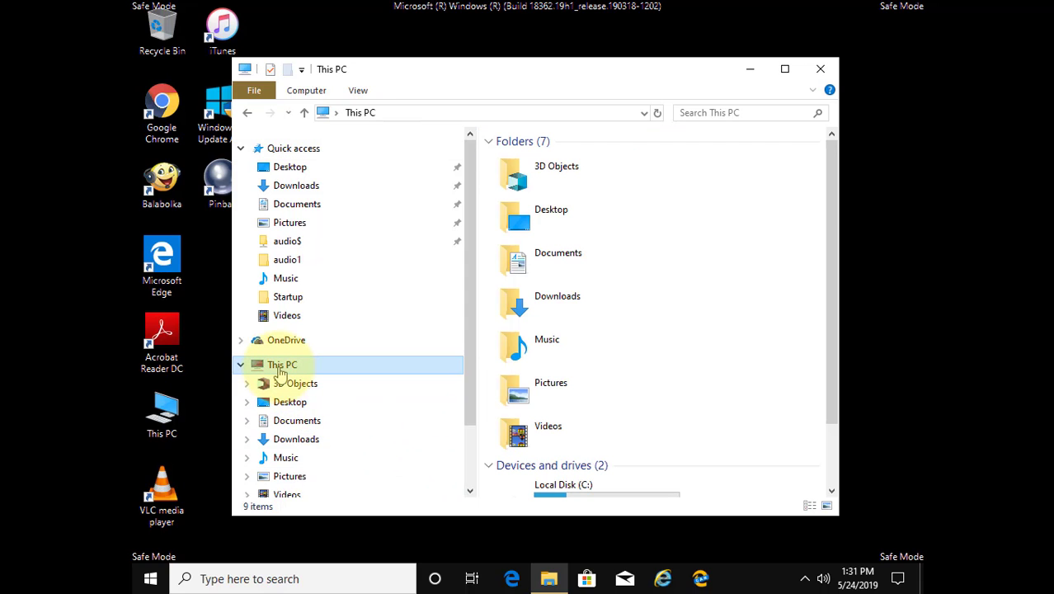
scroll(639, 398, "down", 2)
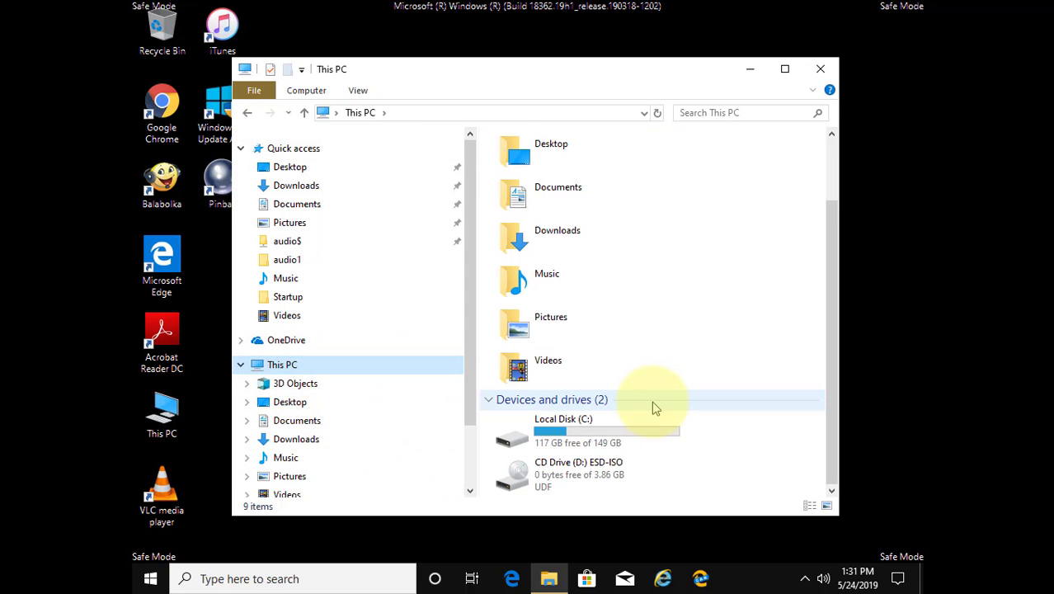
left_click(582, 423)
double_click(582, 424)
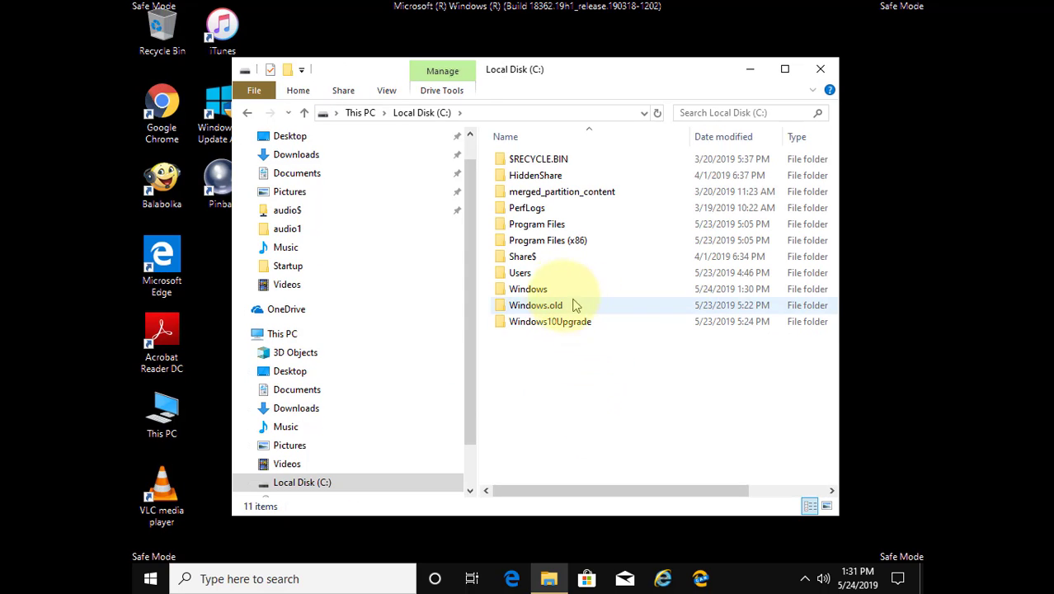
double_click(548, 291)
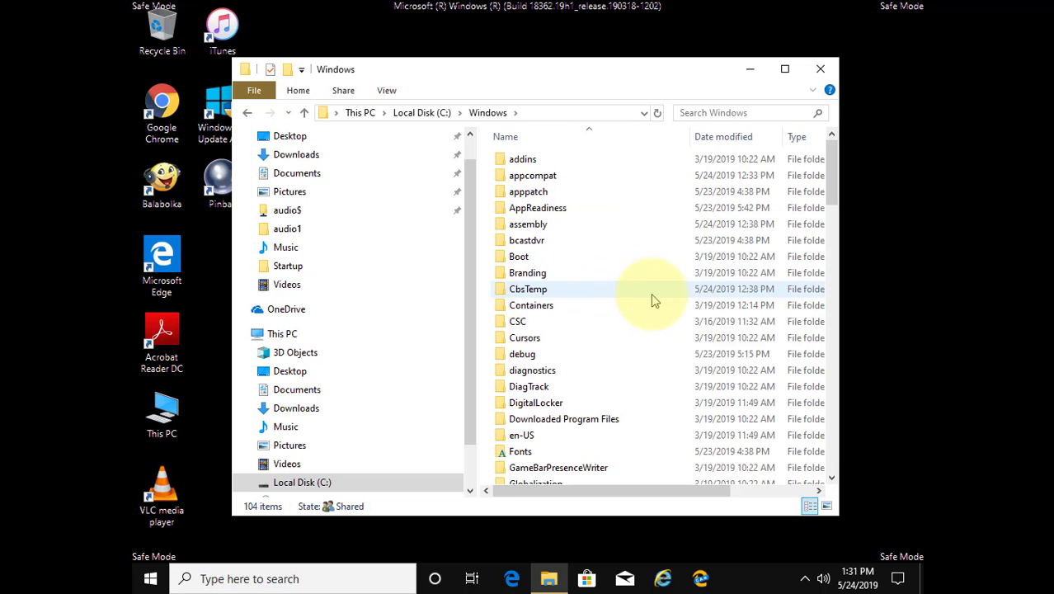
scroll(652, 298, "down", 2)
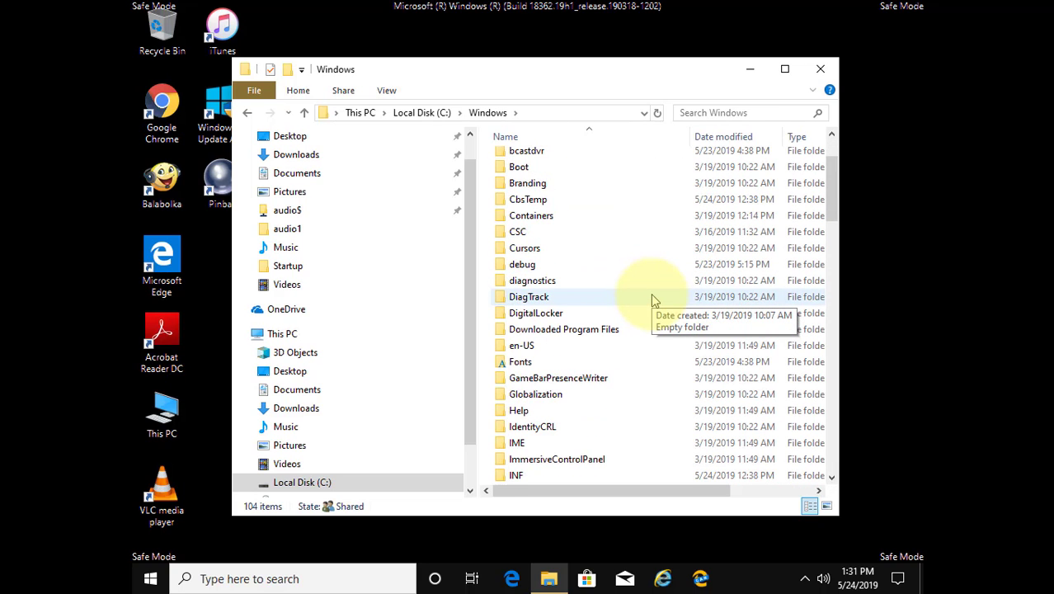
key("s")
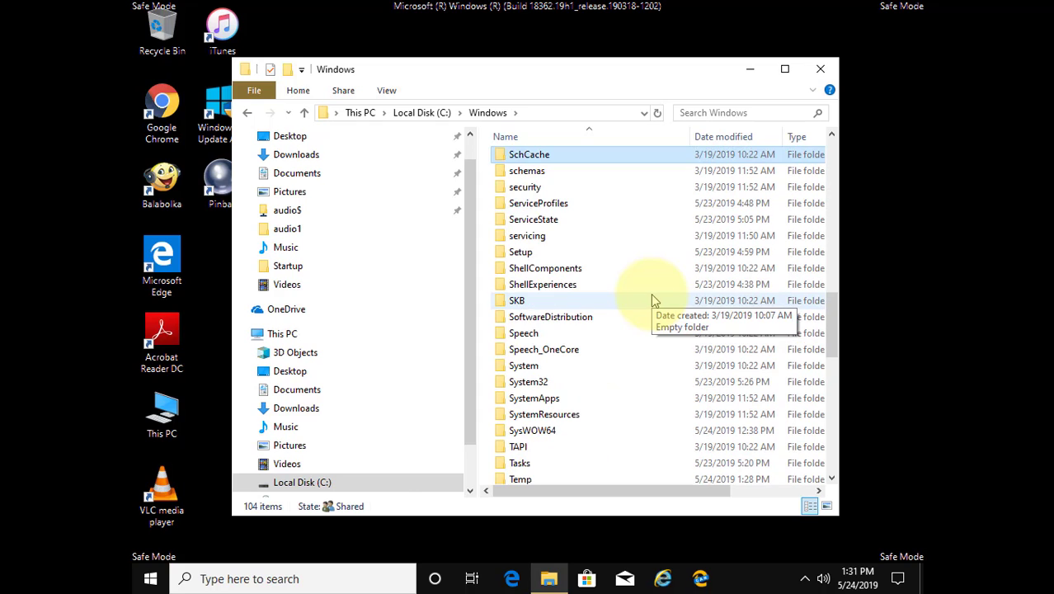
Delete all five items inside C:\Windows\SoftwareDistribution and close File Explorer
left_click(550, 317)
double_click(552, 319)
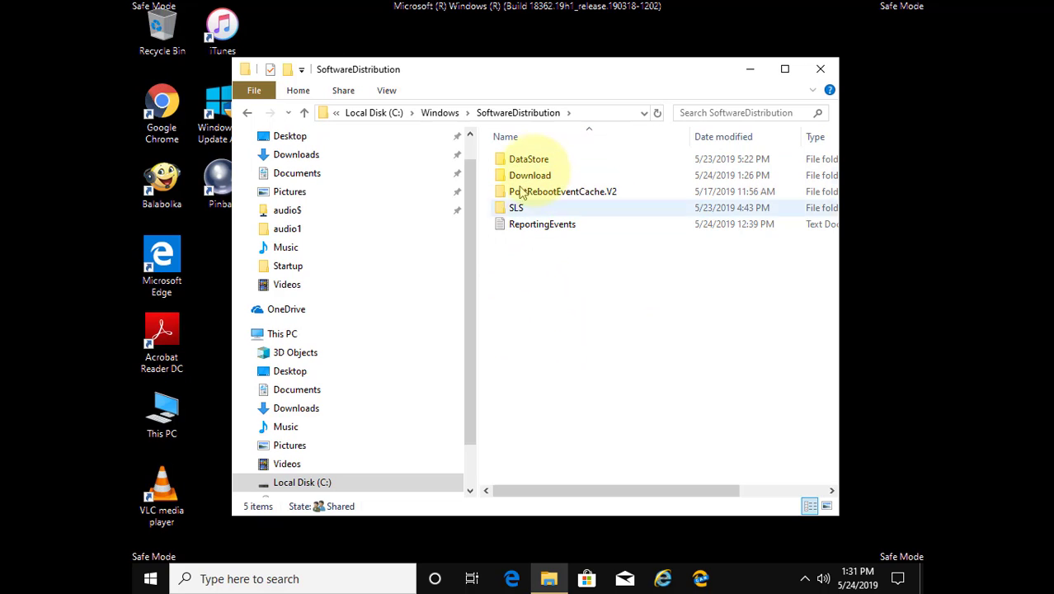
left_click_drag(625, 344, 529, 140)
right_click(568, 193)
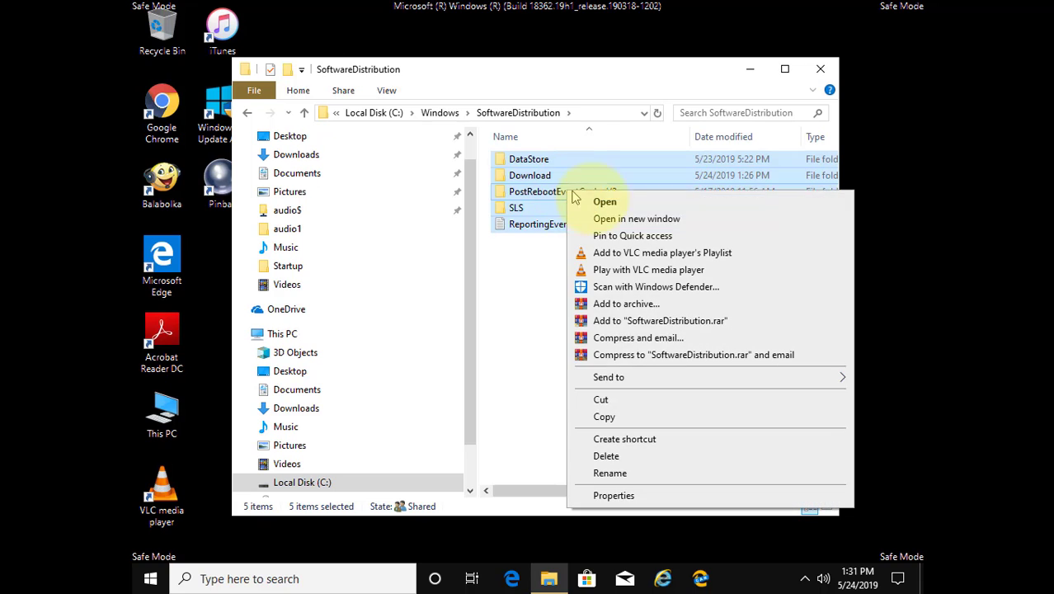
left_click(640, 458)
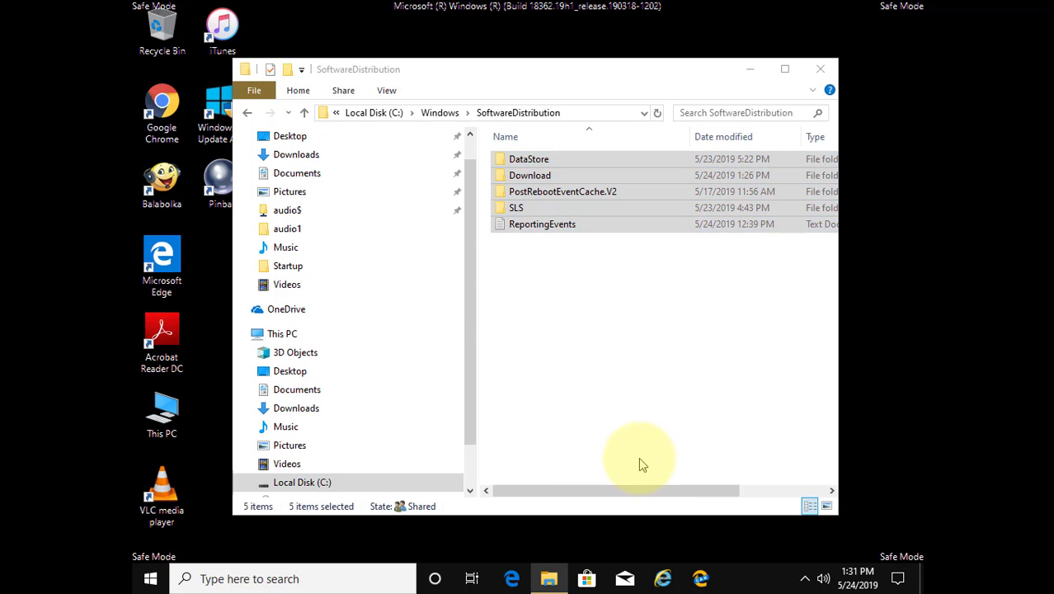
left_click(588, 302)
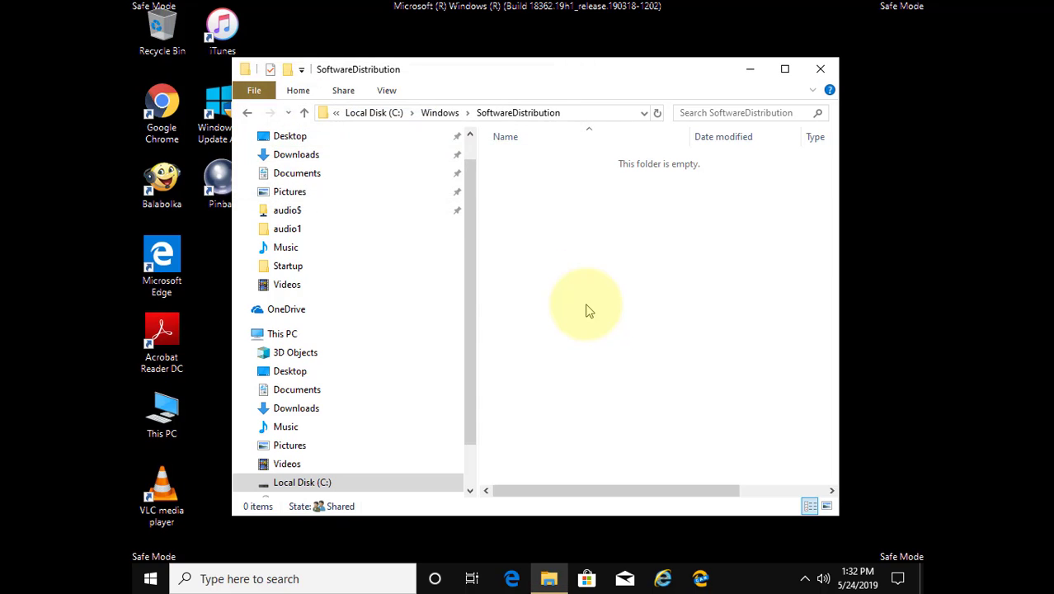
left_click(819, 71)
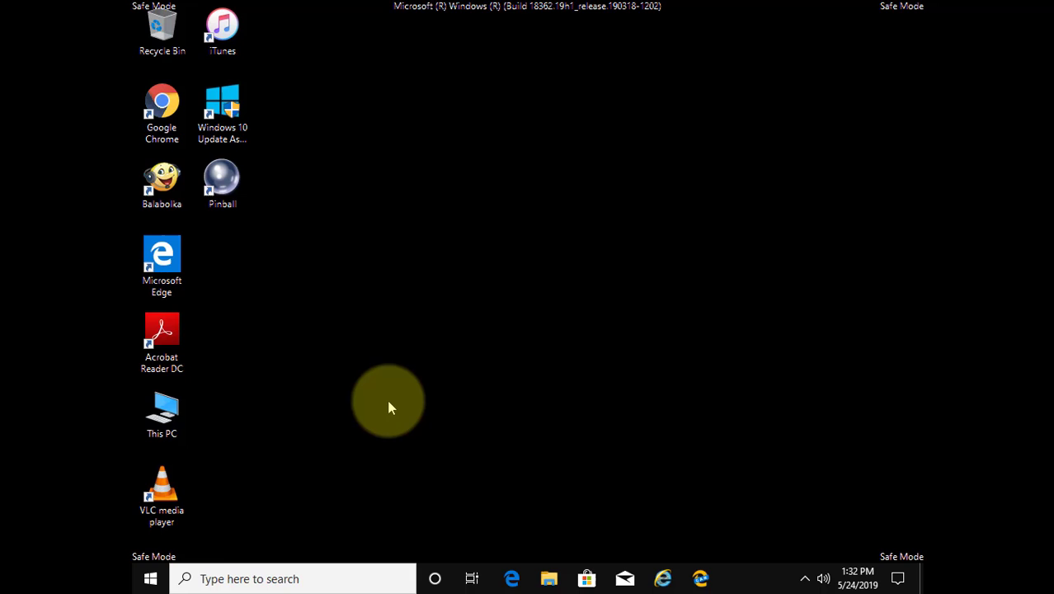
Restart Windows from the Start menu's power options to leave Safe Mode
left_click(151, 583)
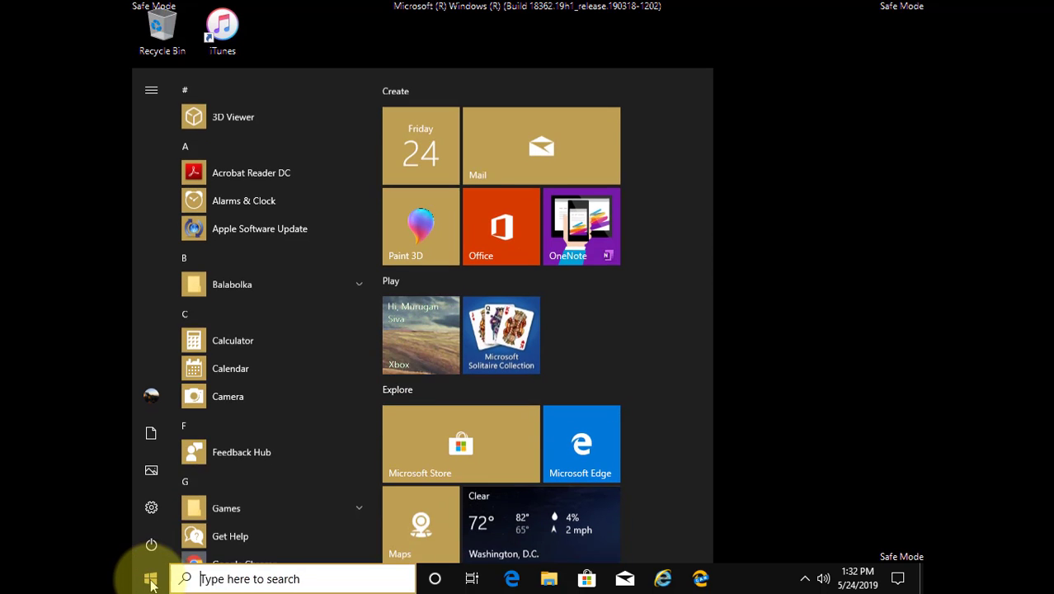
left_click(150, 547)
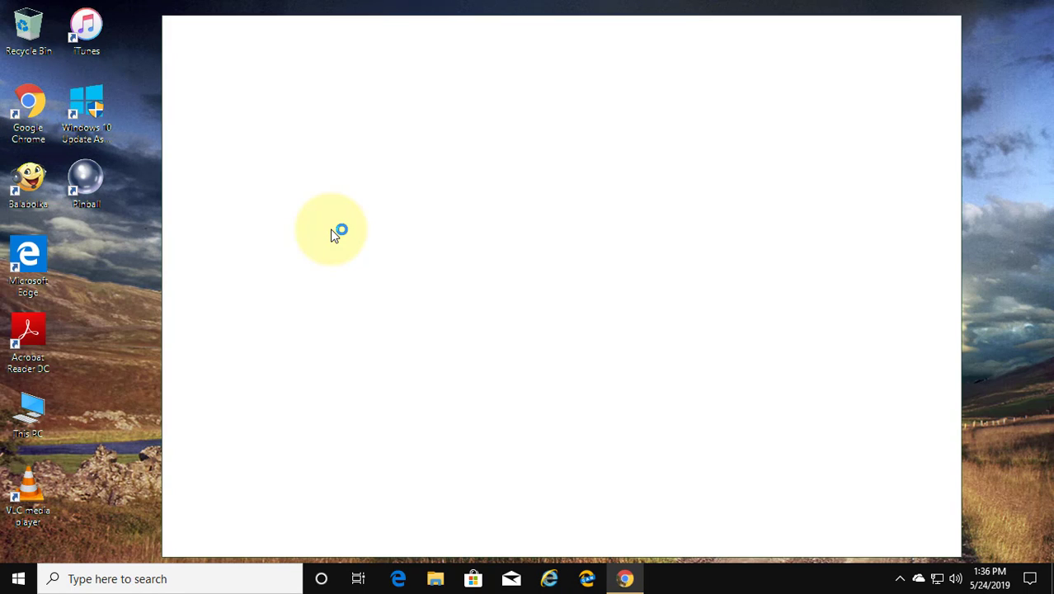
Search Google for 'windows update troubleshooter download', correcting the misspelled last word
type("w")
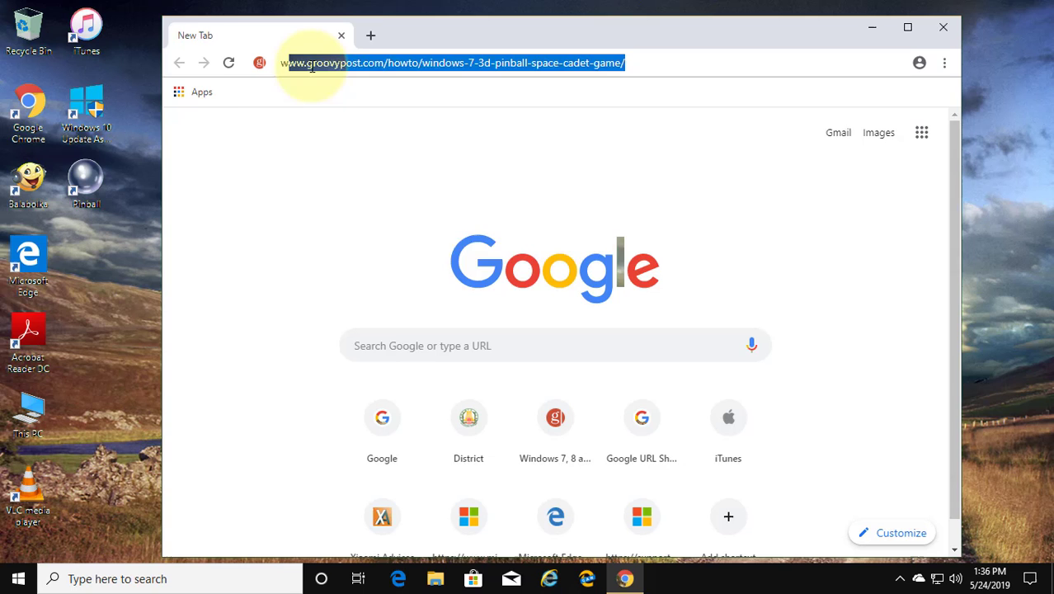
type("ind")
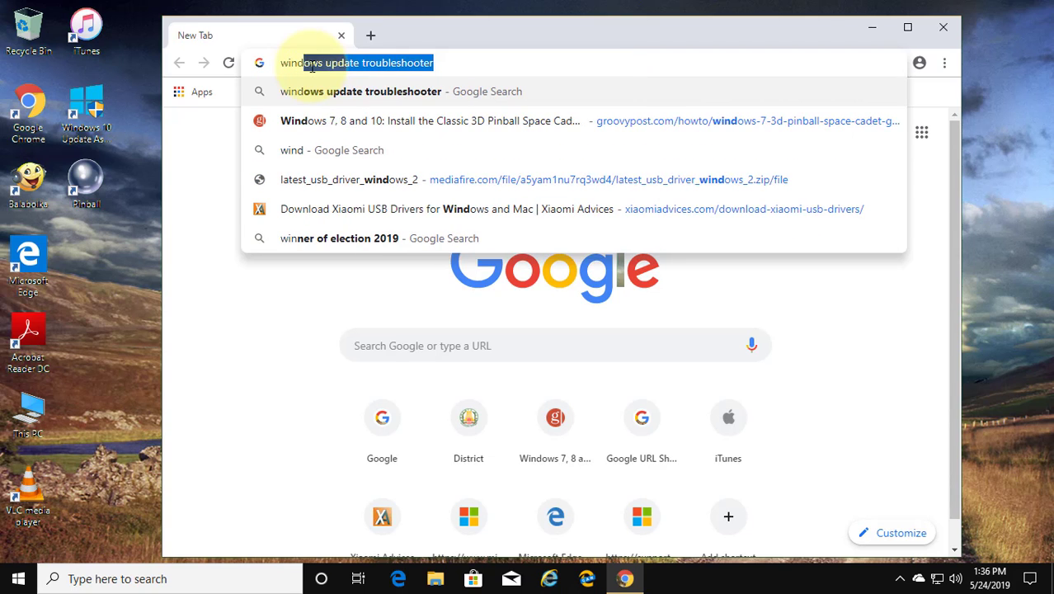
type("ows up")
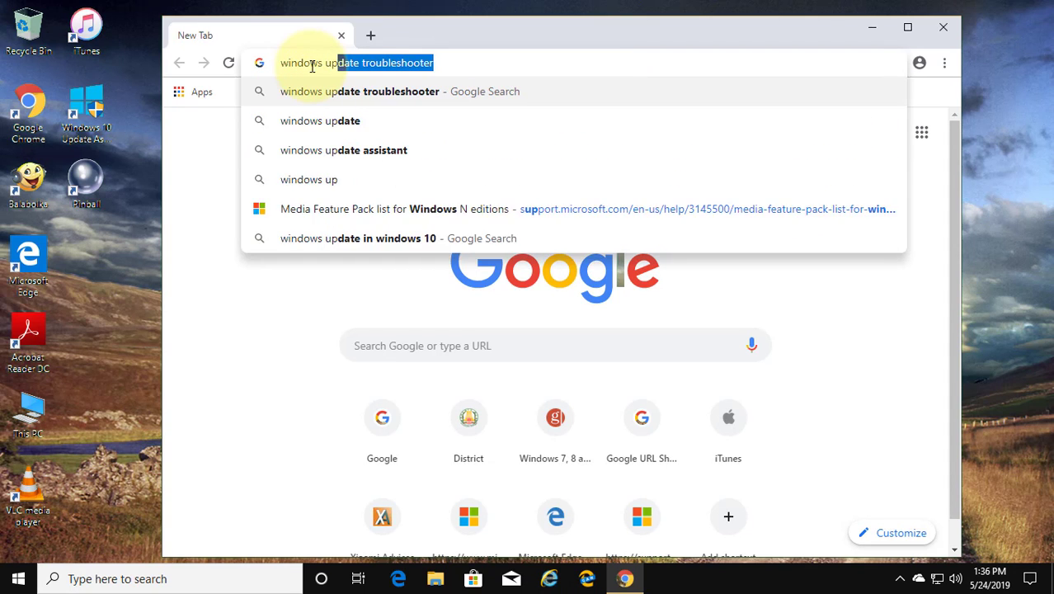
type("date t")
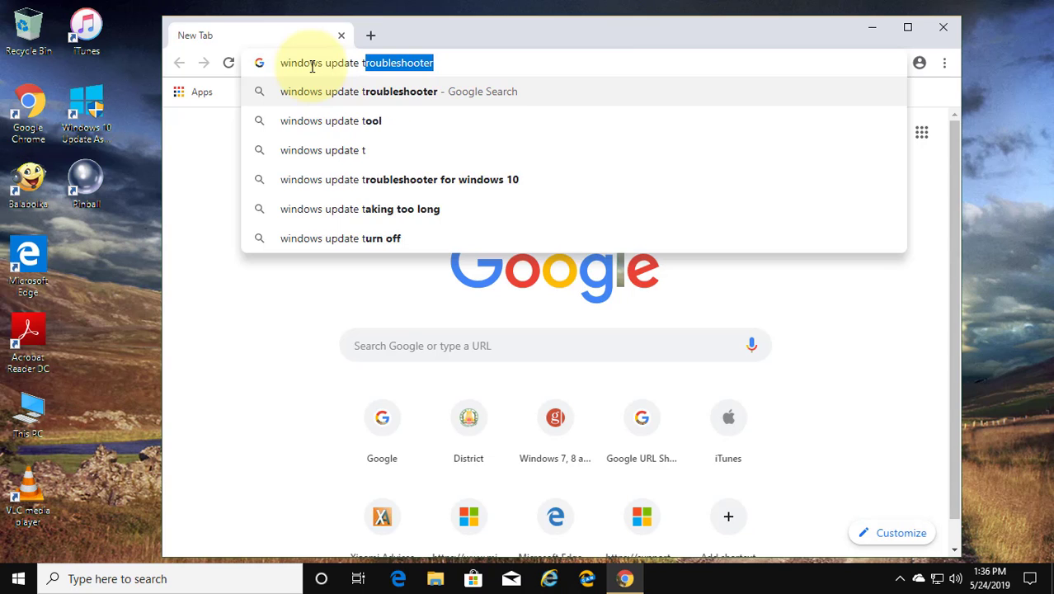
type("roubles")
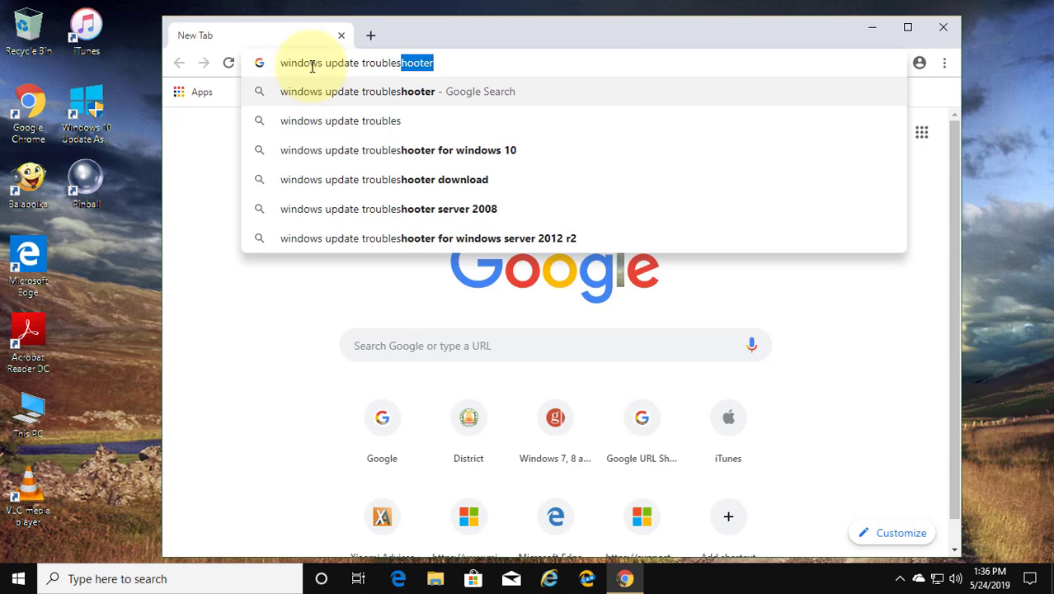
type("hooter downlload")
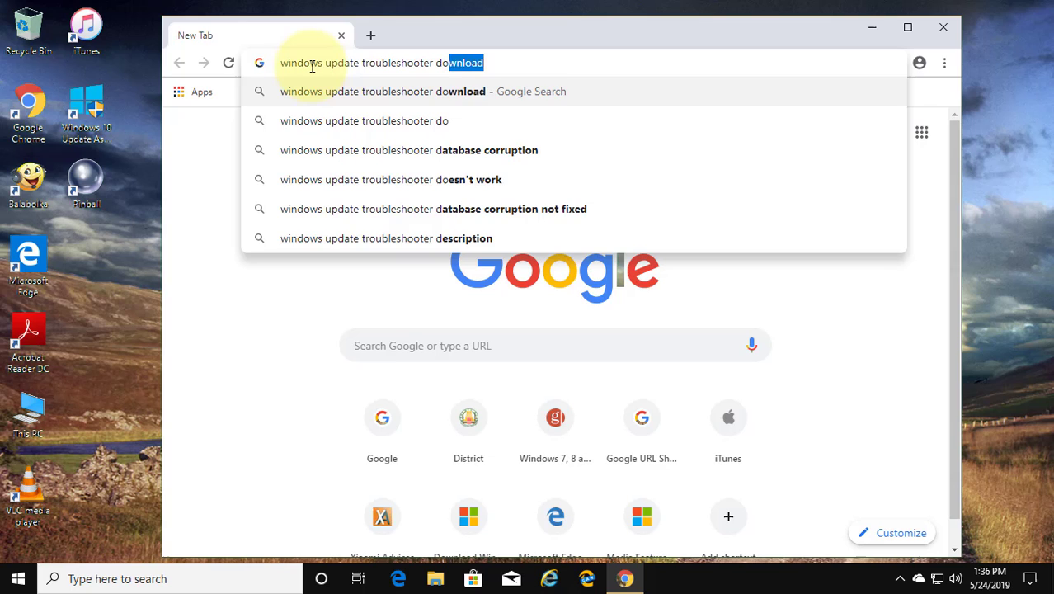
key("BackSpace")
key("BackSpace")
key("BackSpace")
key("BackSpace")
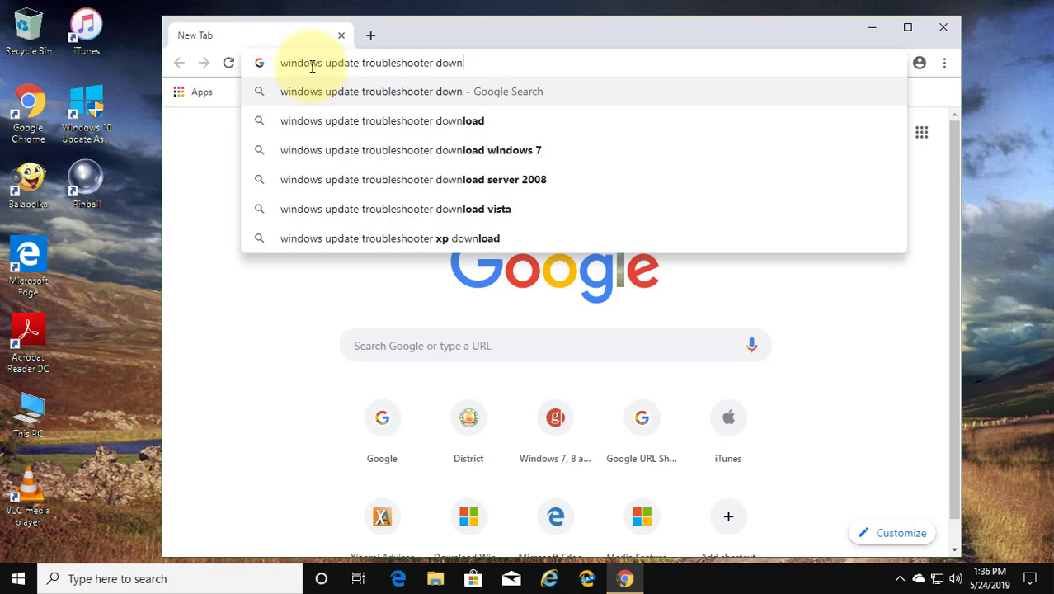
type("load")
key("Return")
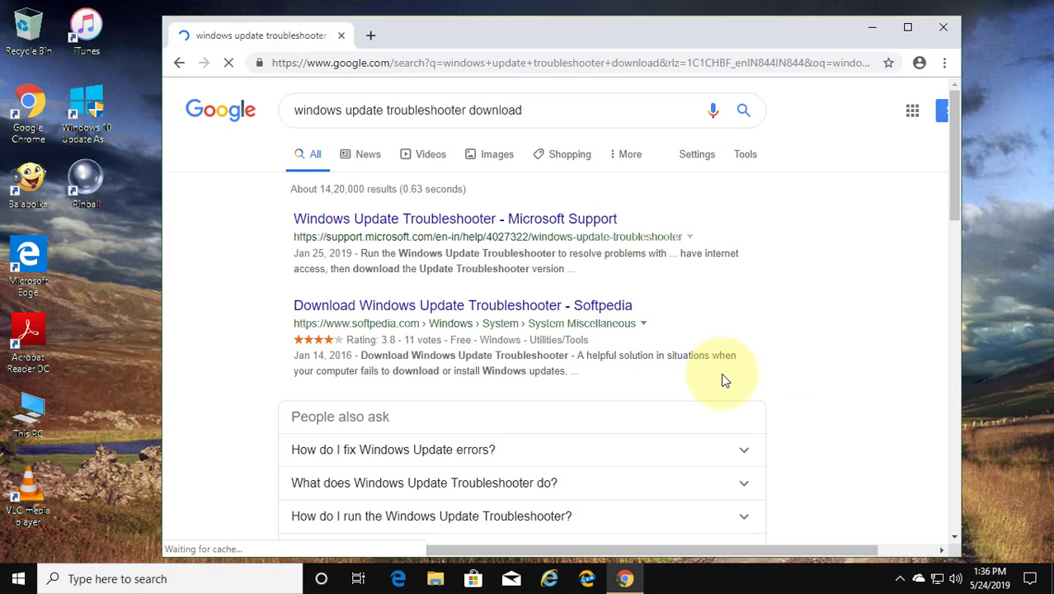
Download wu10.diagcab from the Microsoft Support troubleshooter article and open it
left_click(473, 223)
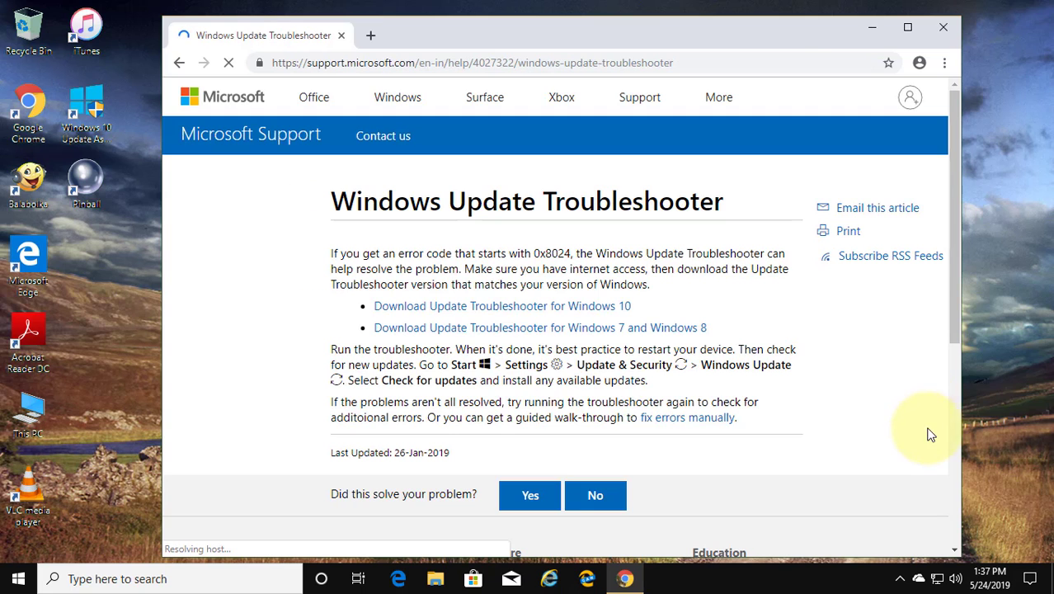
scroll(514, 382, "down", 1)
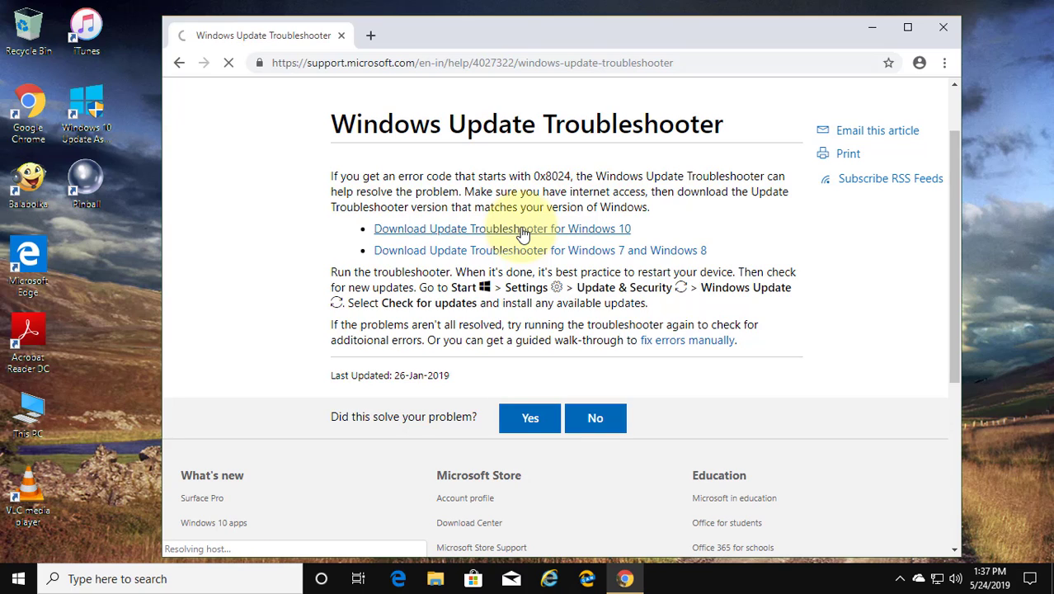
left_click(522, 231)
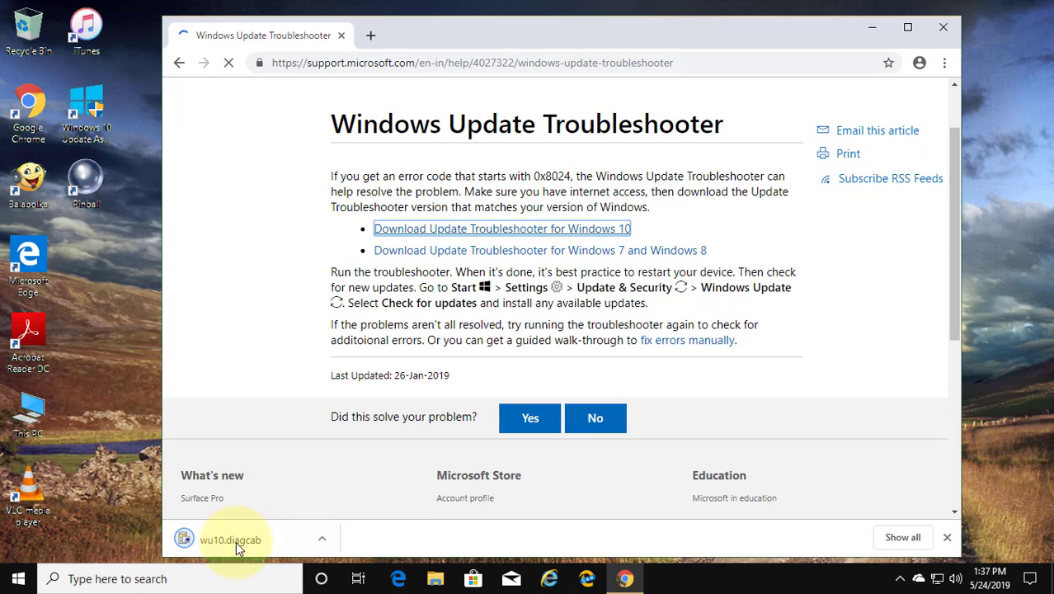
left_click(238, 540)
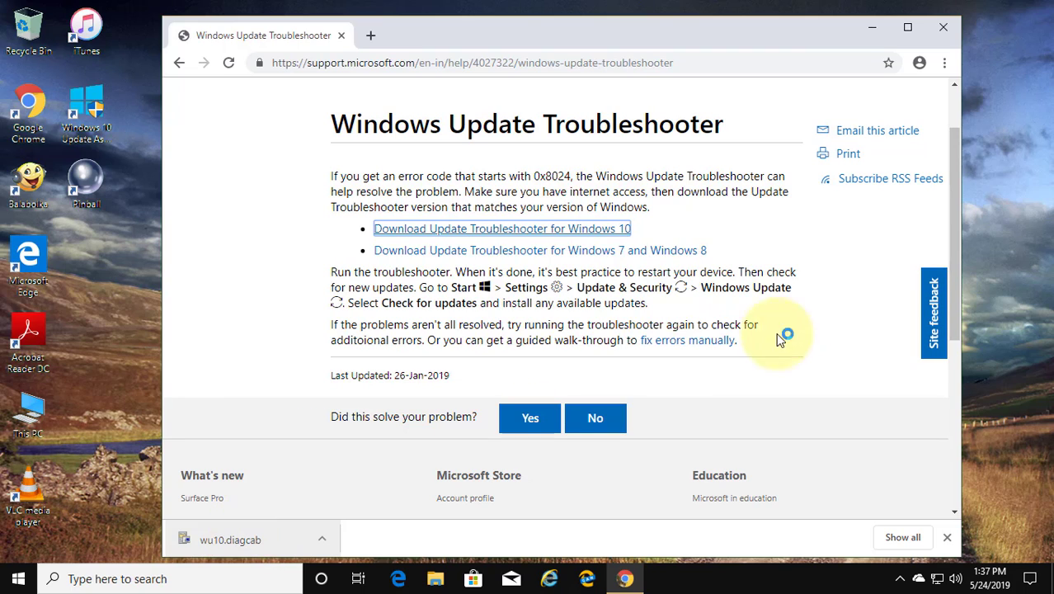
Minimize Chrome, run the Windows Update troubleshooter scan, and close it when finished
left_click(872, 33)
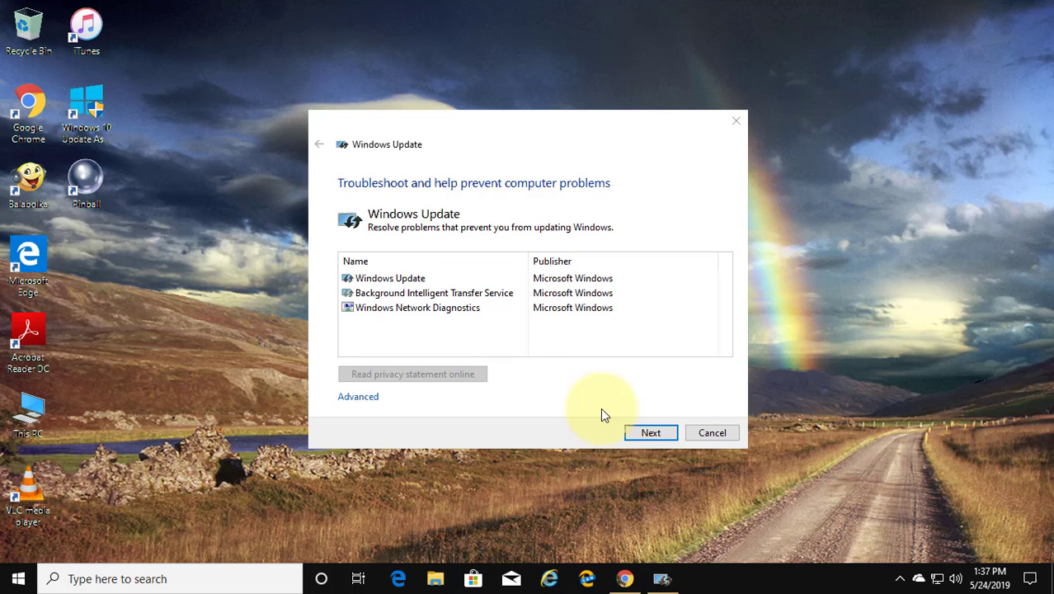
left_click(650, 432)
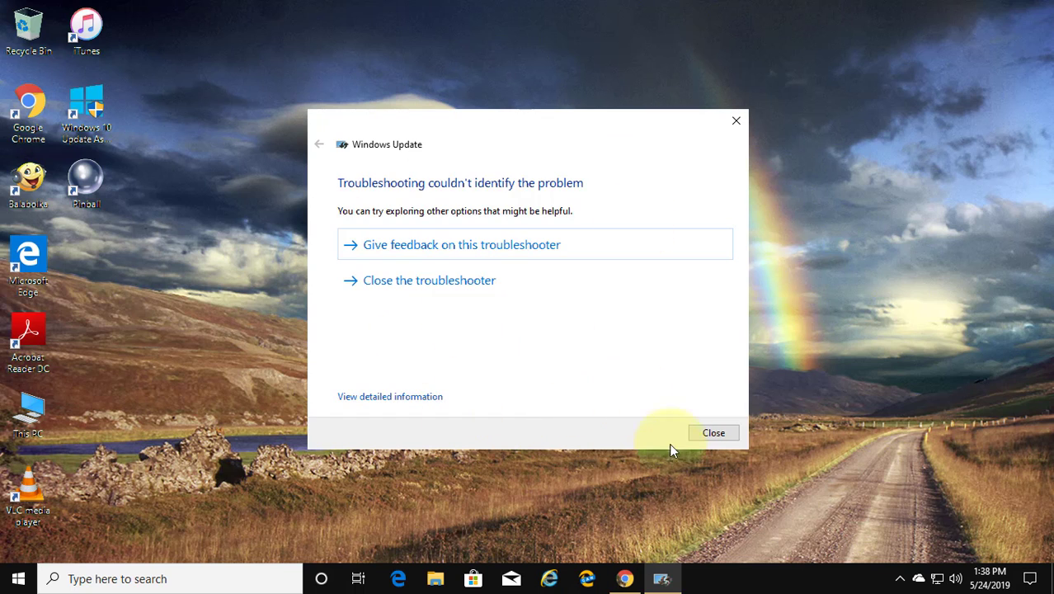
left_click(730, 439)
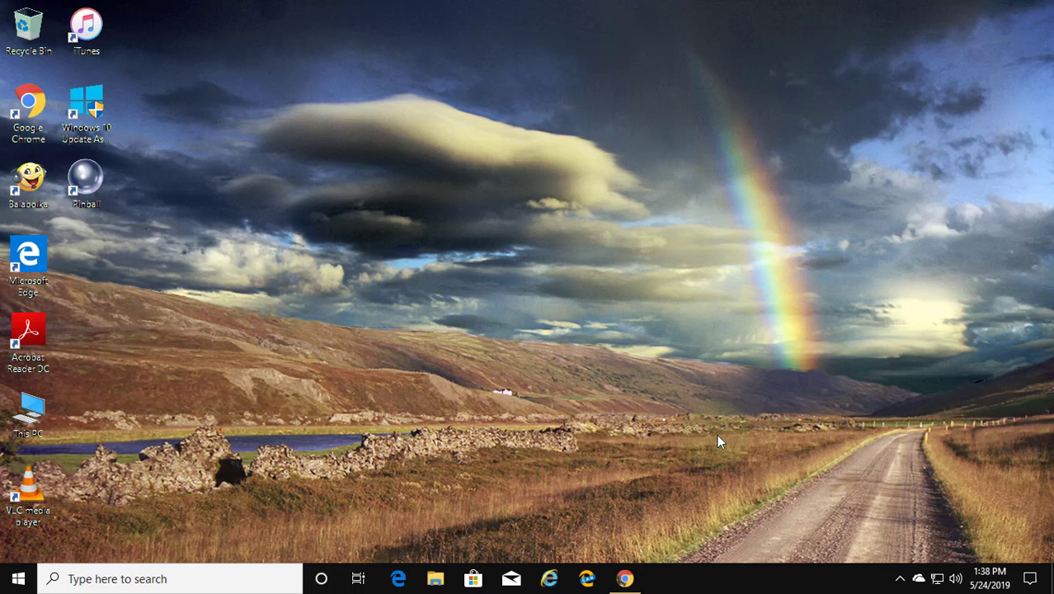